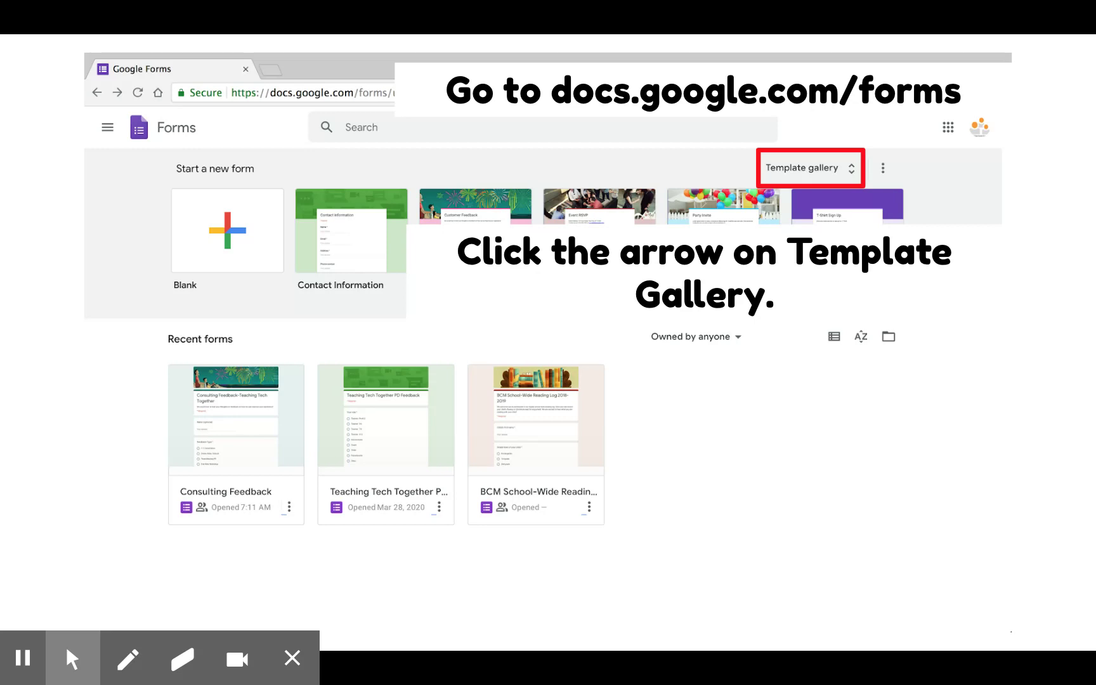
- Create a form from the Education Exit Ticket template and title it 'Division Checkpoint 3.30.2020'
{"action": "key", "text": "Right"}
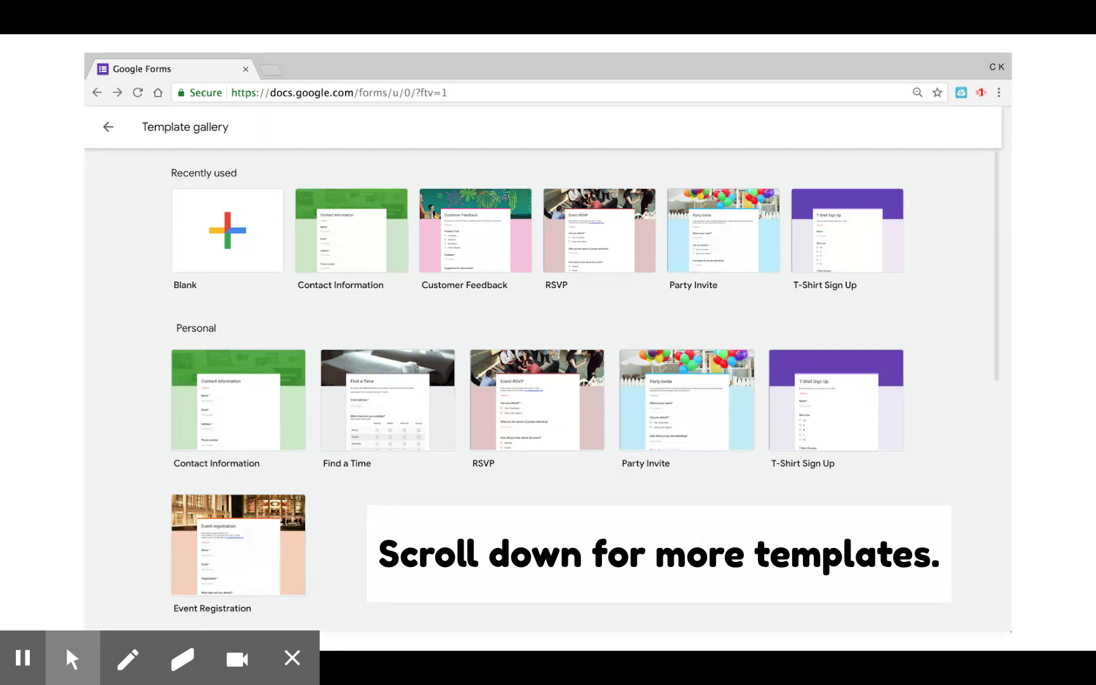
{"action": "key", "text": "Right"}
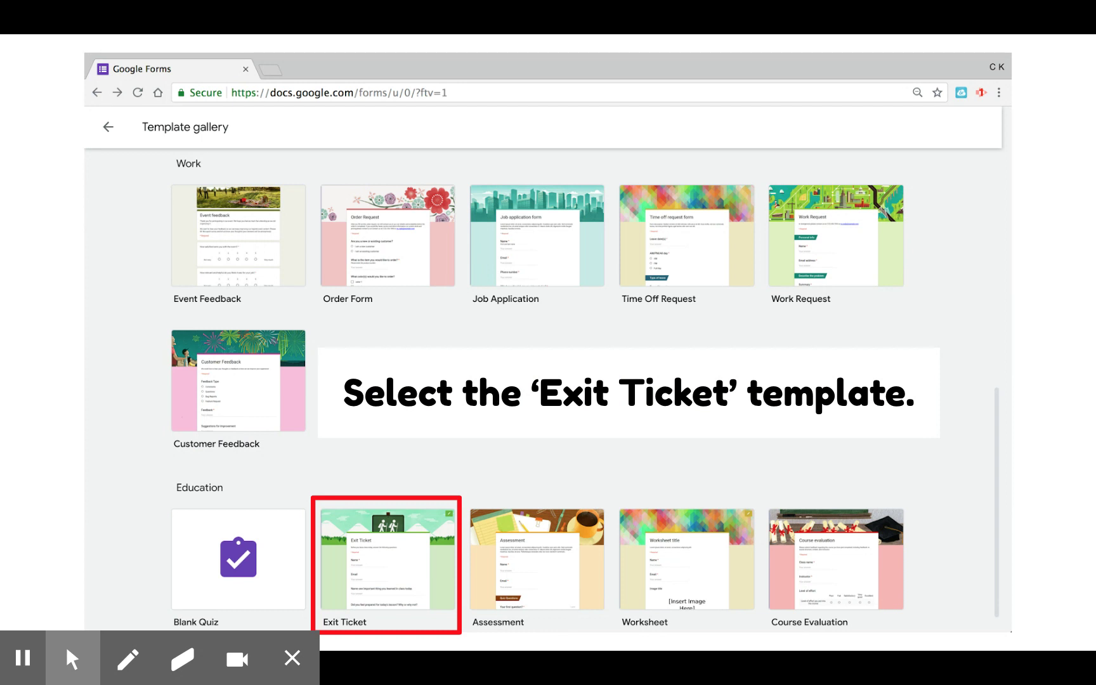
{"action": "key", "text": "Right"}
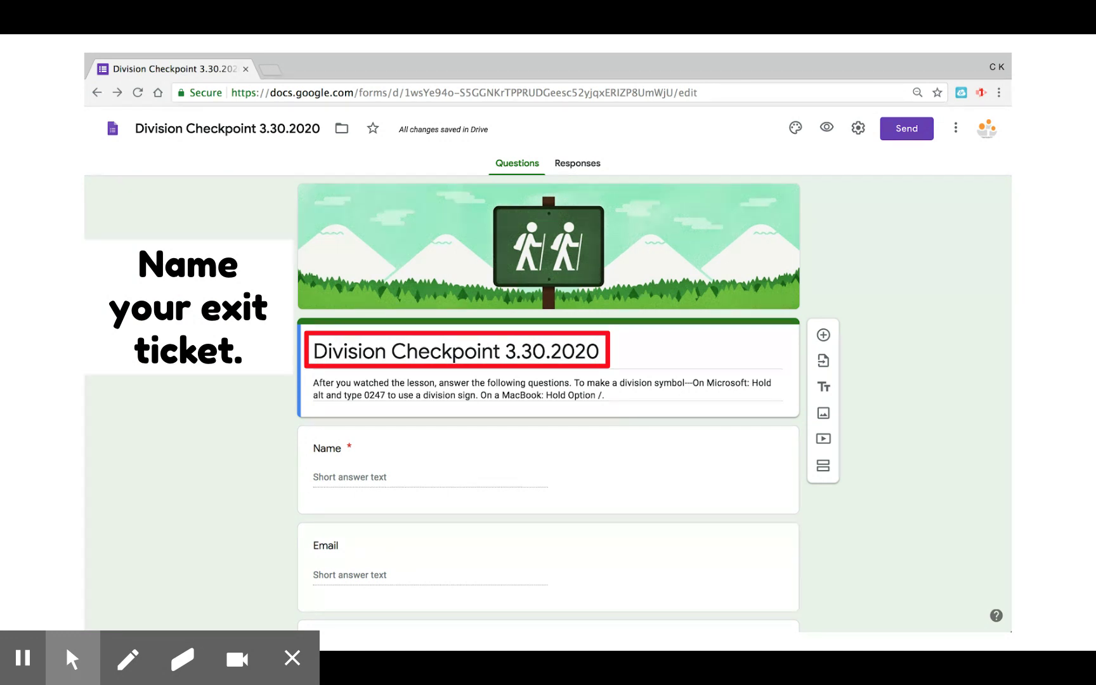
{"action": "key", "text": "Right"}
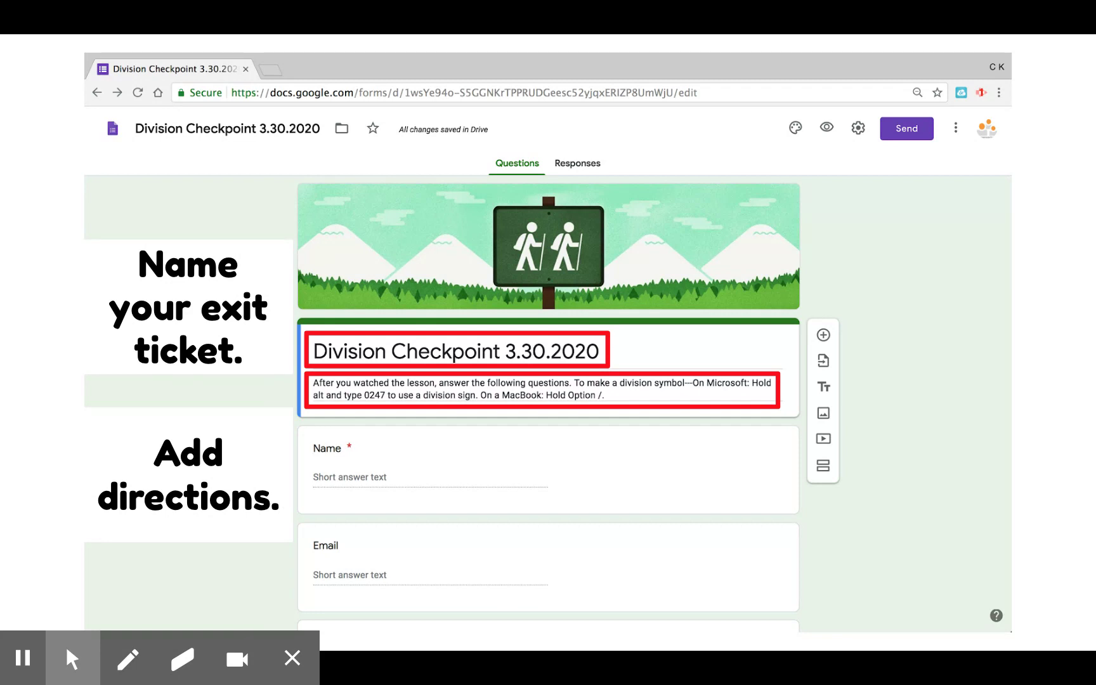
{"action": "key", "text": "Right"}
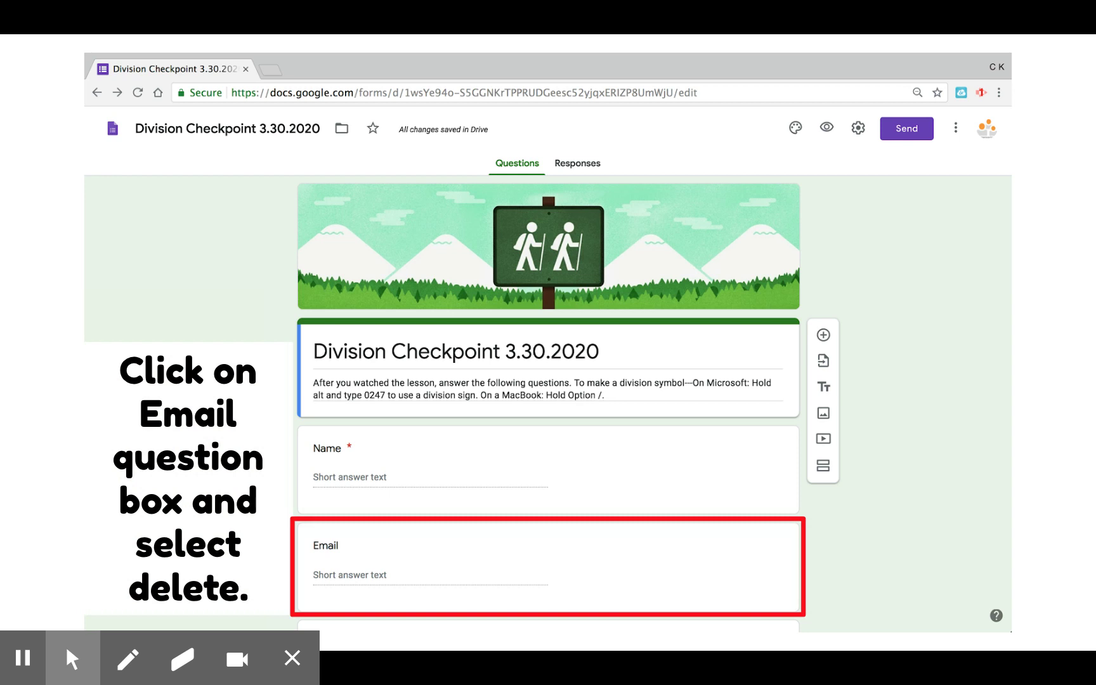
- Delete the Email question so only Name follows the directions
{"action": "key", "text": "Right"}
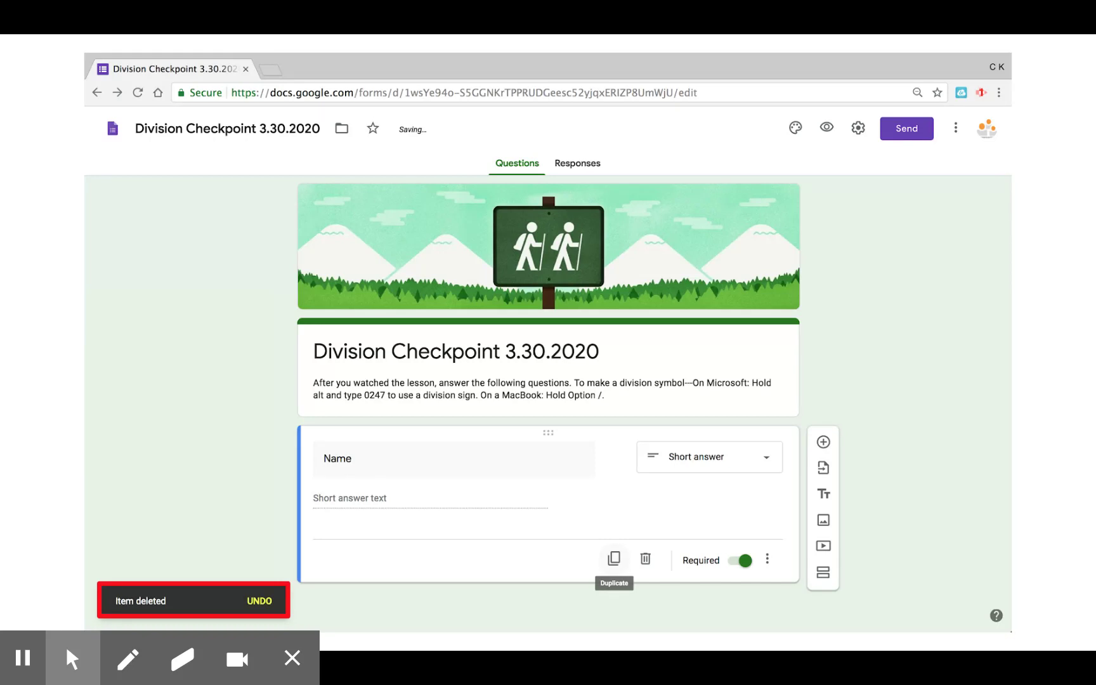
{"action": "key", "text": "Right"}
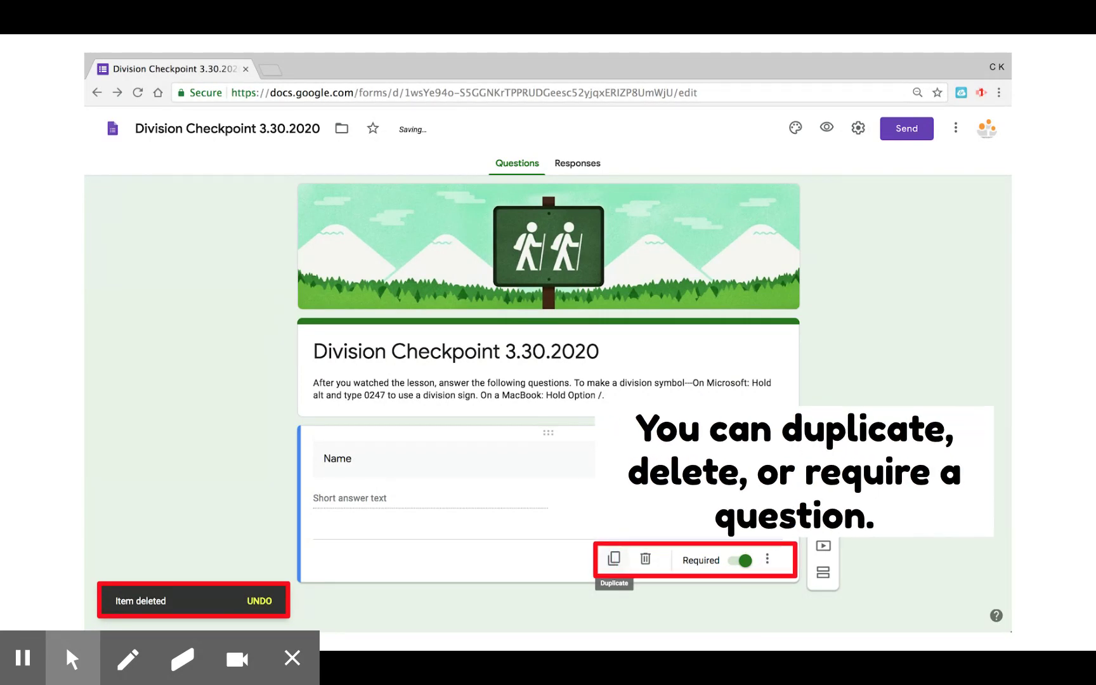
{"action": "key", "text": "Right"}
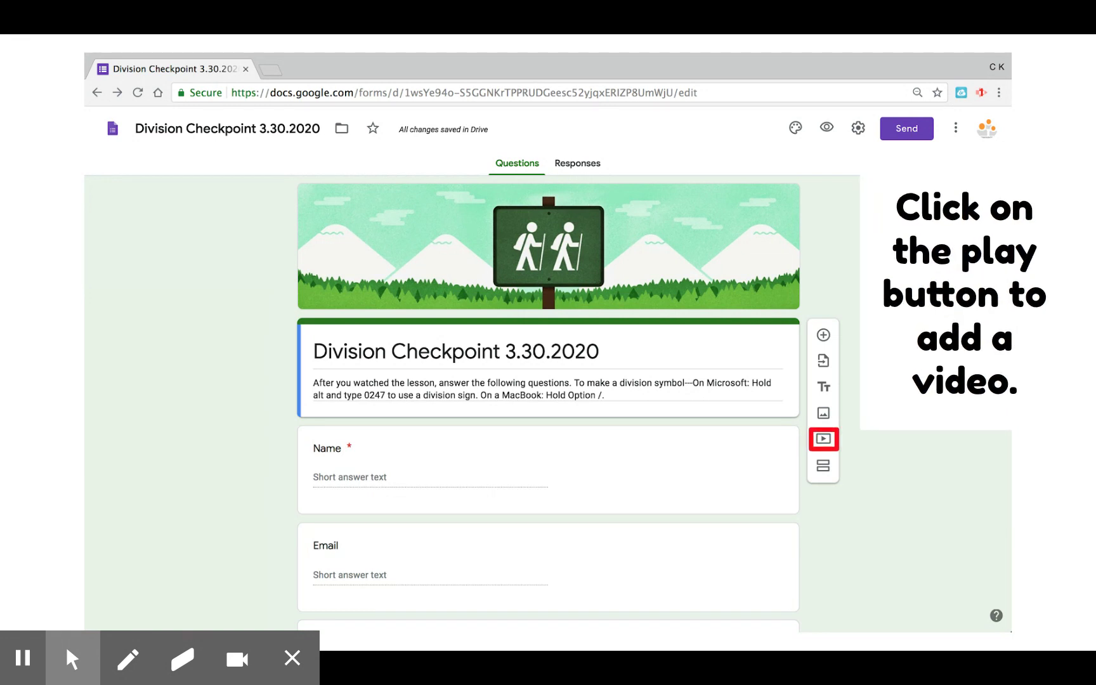
- Embed the Lesson 7.7 YouTube video by URL below the directions and center it
{"action": "key", "text": "Right"}
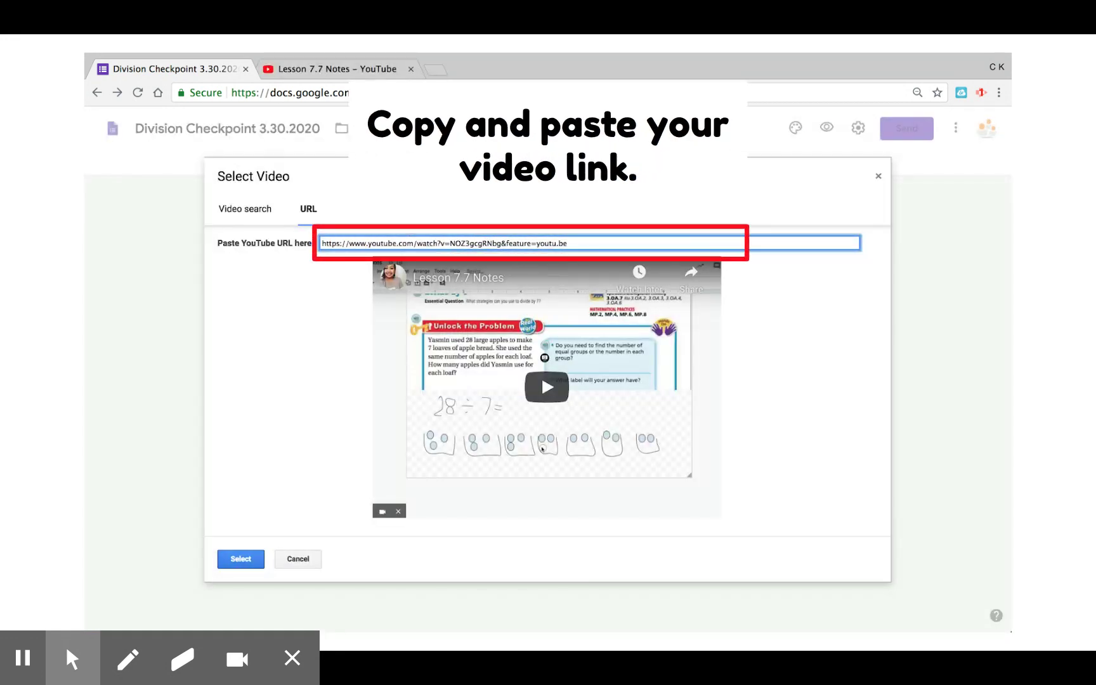
{"action": "key", "text": "Right"}
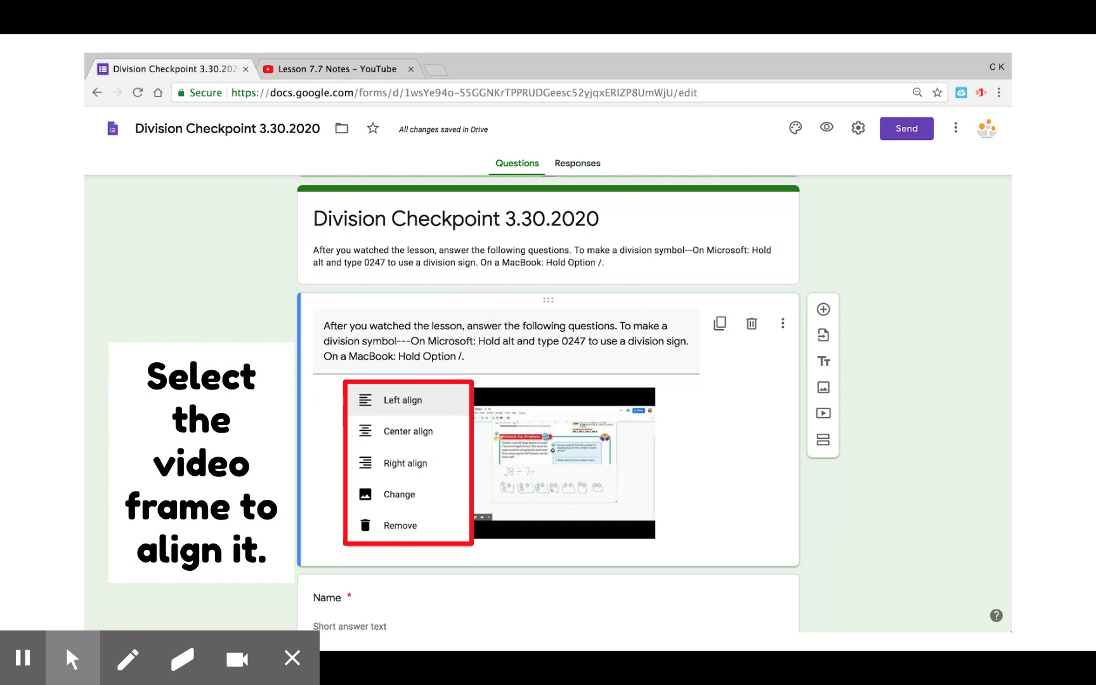
{"action": "key", "text": "Right"}
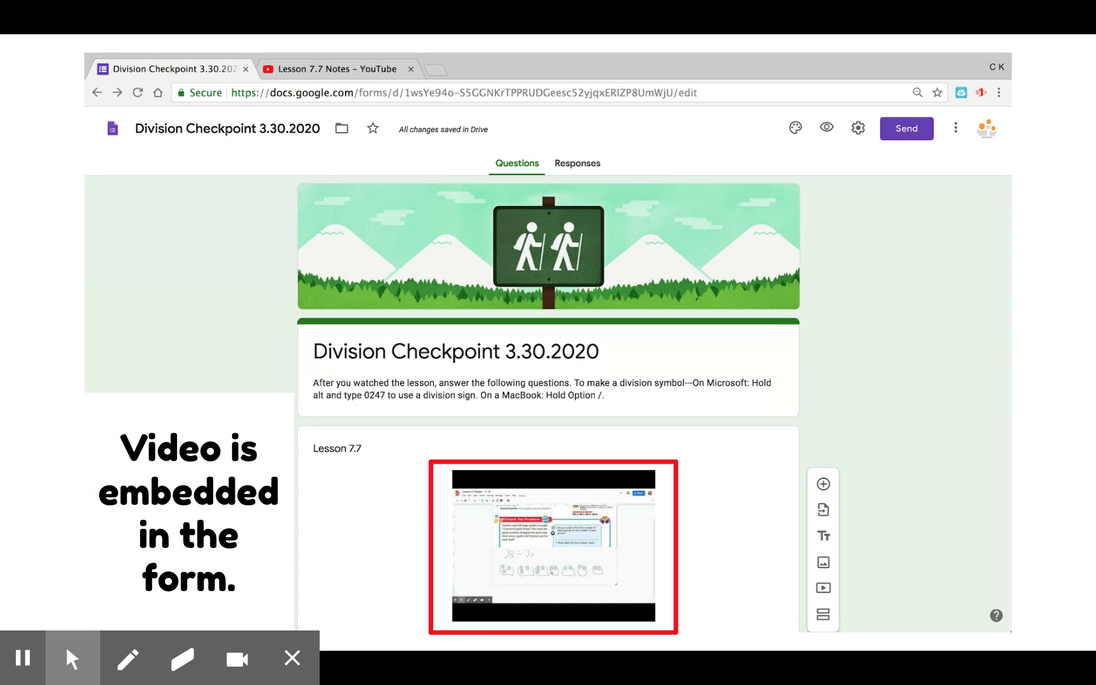
{"action": "key", "text": "Right"}
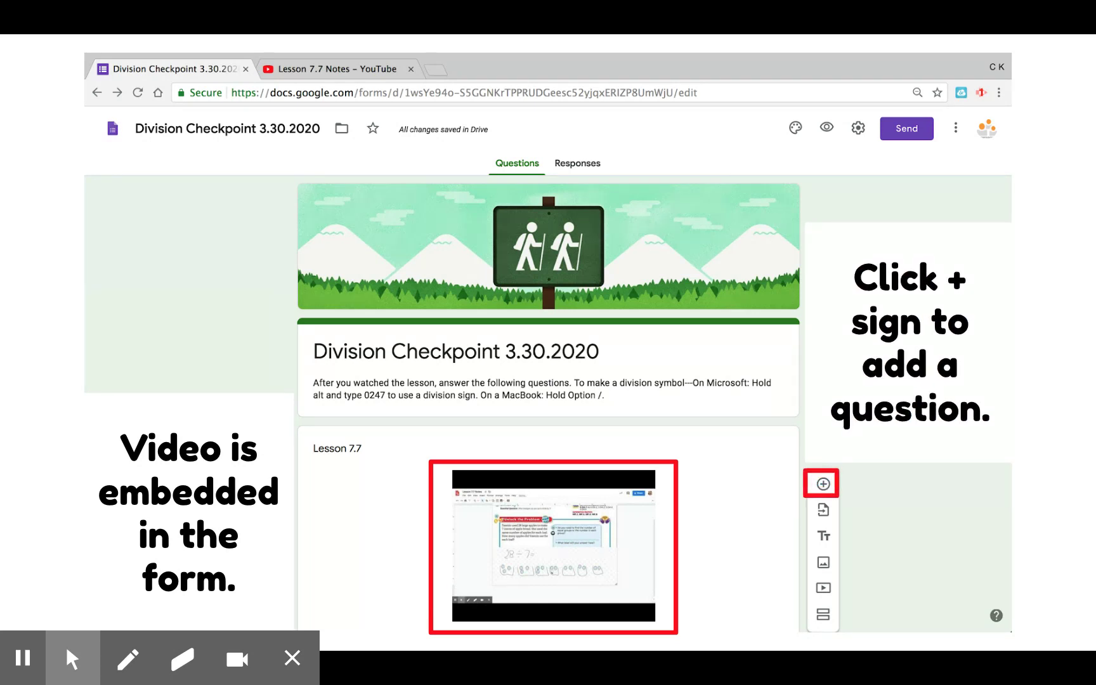
- Add a required short-answer question 'What number goes in the blank? 56 ÷ ___ = 7' keyed 8 for 1 point
{"action": "key", "text": "Right"}
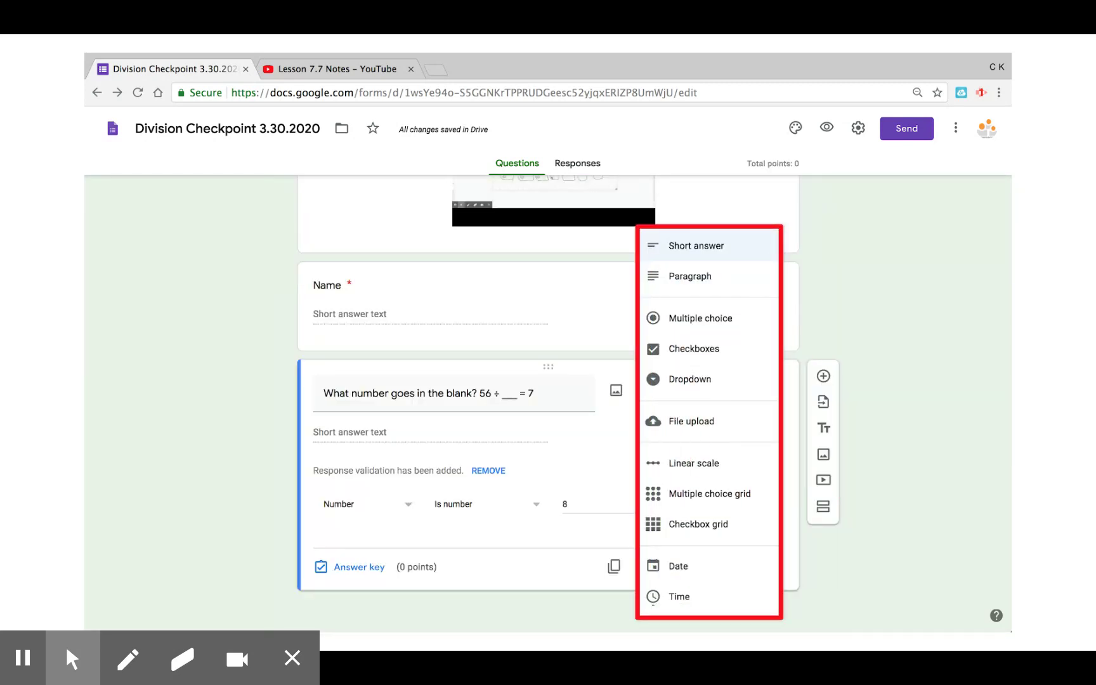
{"action": "key", "text": "Right"}
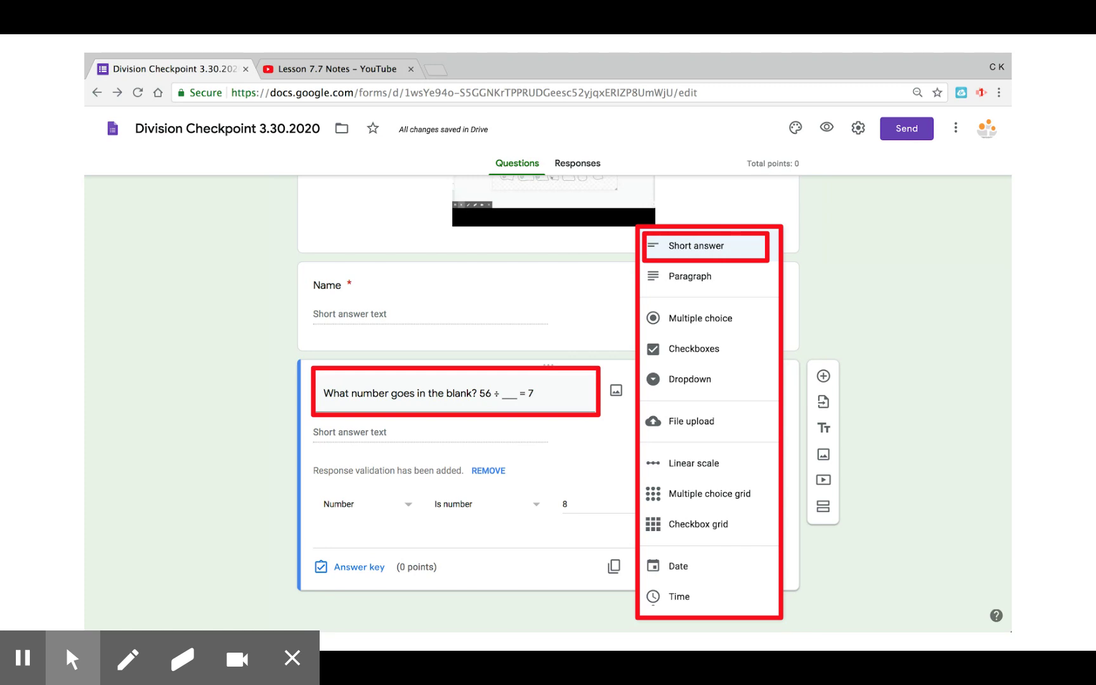
{"action": "key", "text": "Right"}
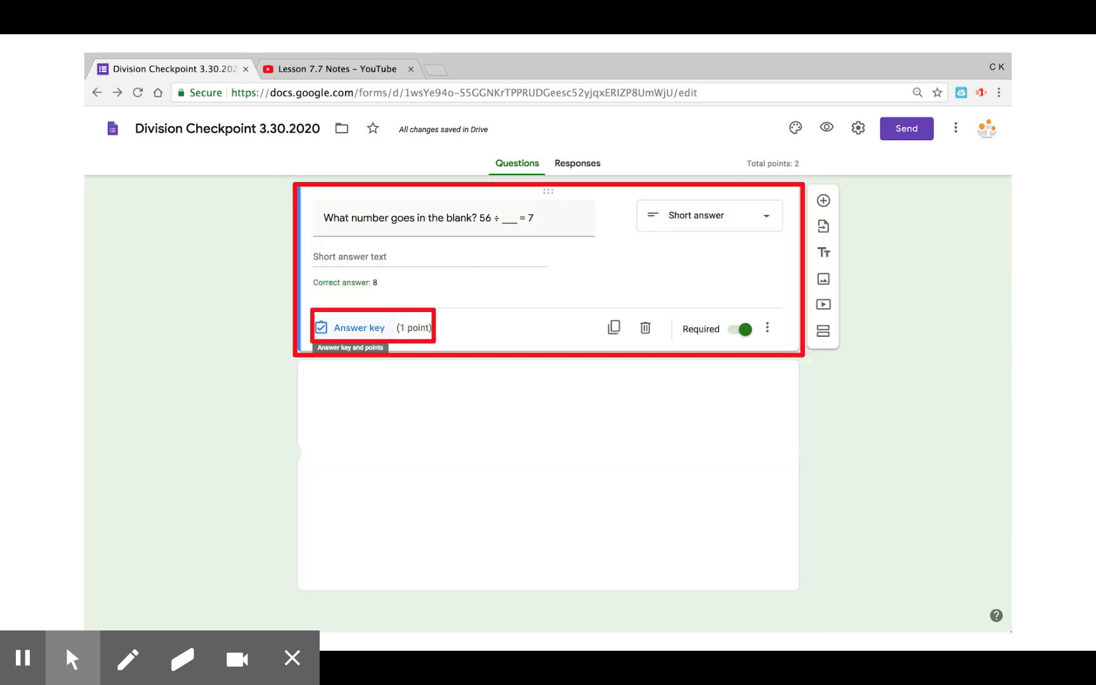
{"action": "key", "text": "Right"}
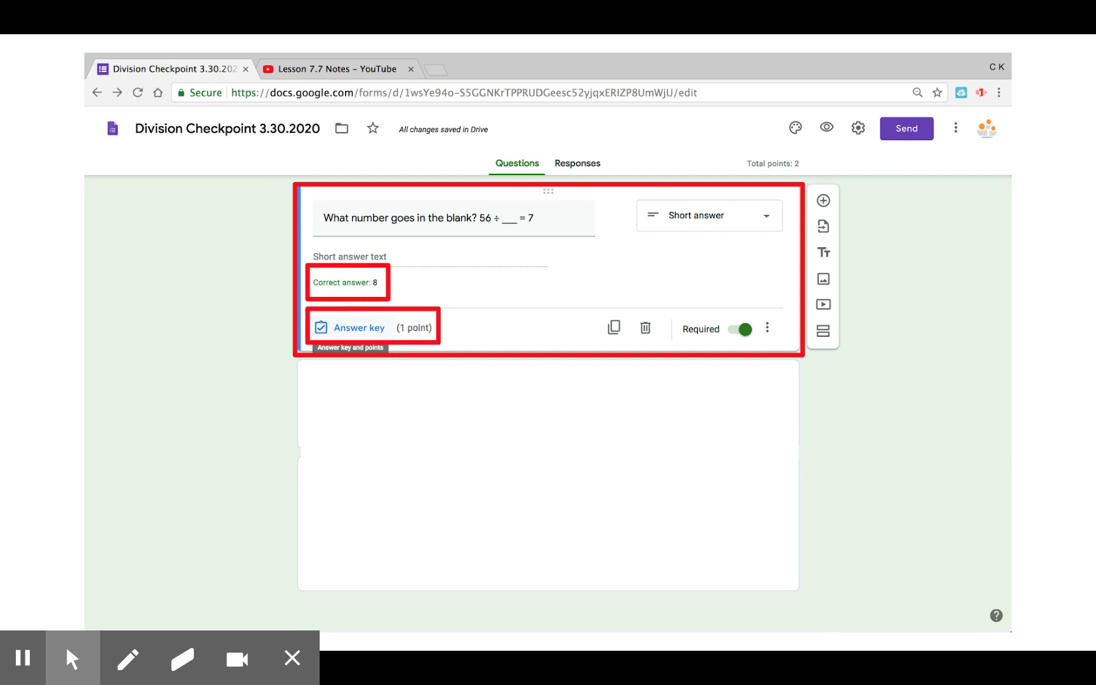
{"action": "key", "text": "Right"}
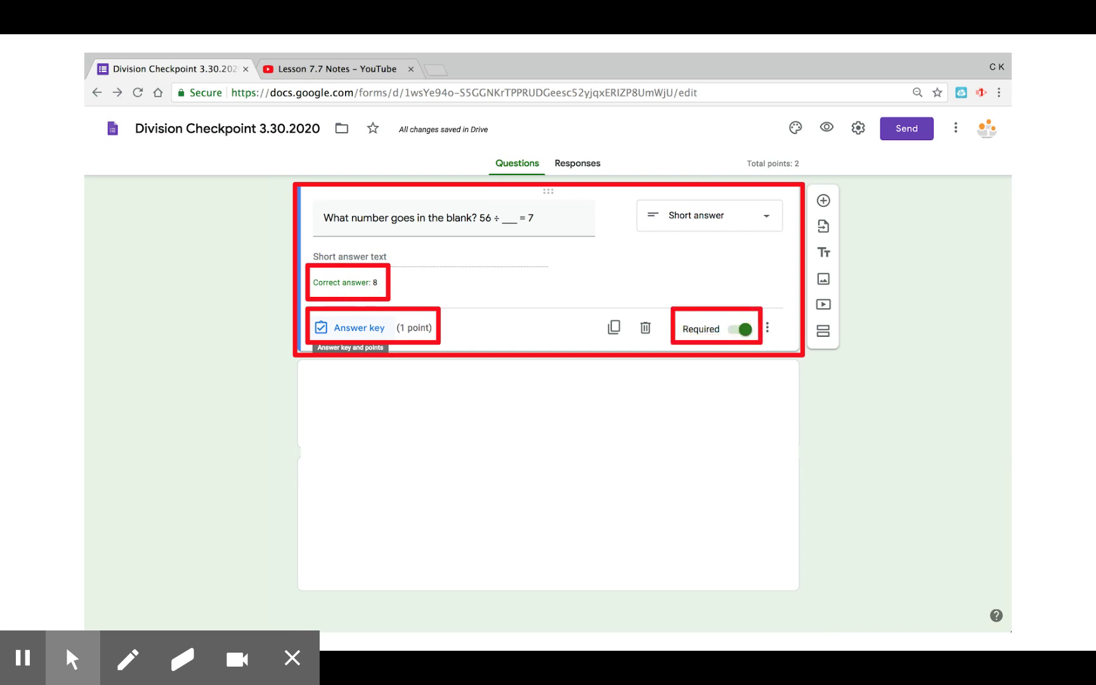
{"action": "key", "text": "Right"}
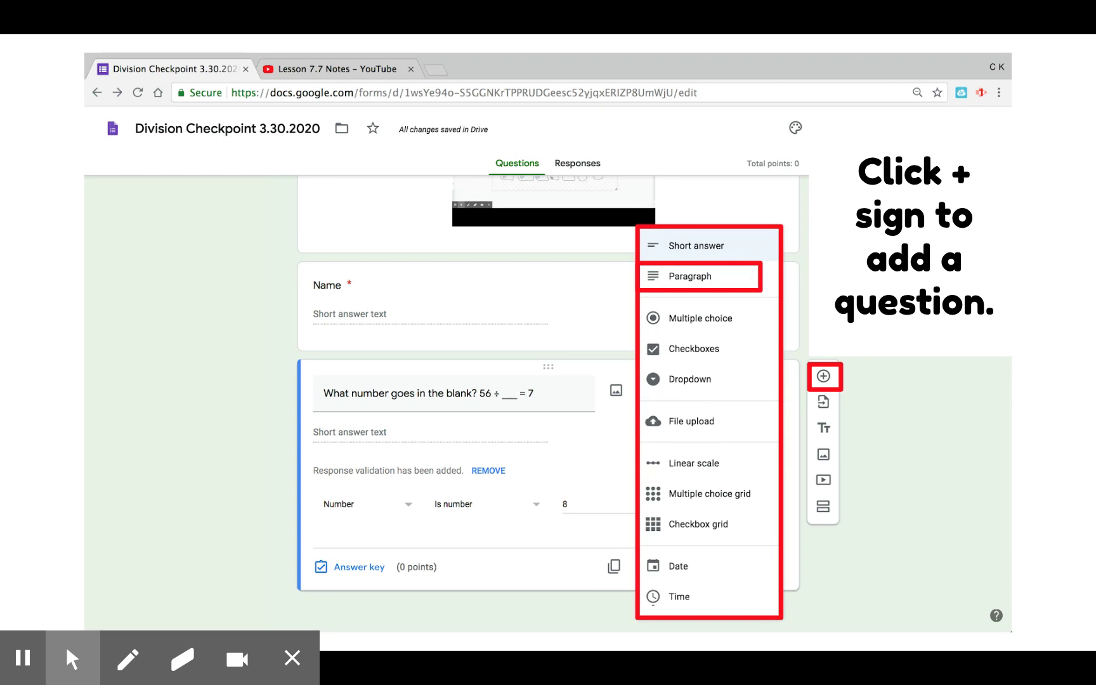
- Add a paragraph question about other questions, then a 1-point missing-factor multiple choice (10, 4, 21) keyed 21
{"action": "key", "text": "Right"}
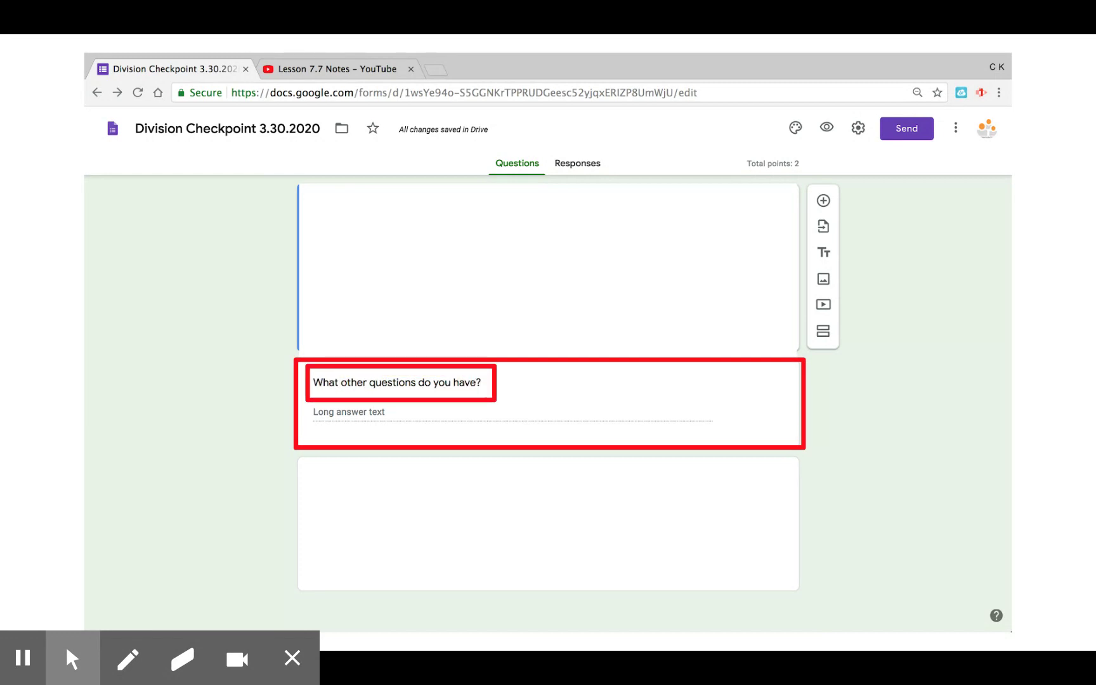
{"action": "key", "text": "Right"}
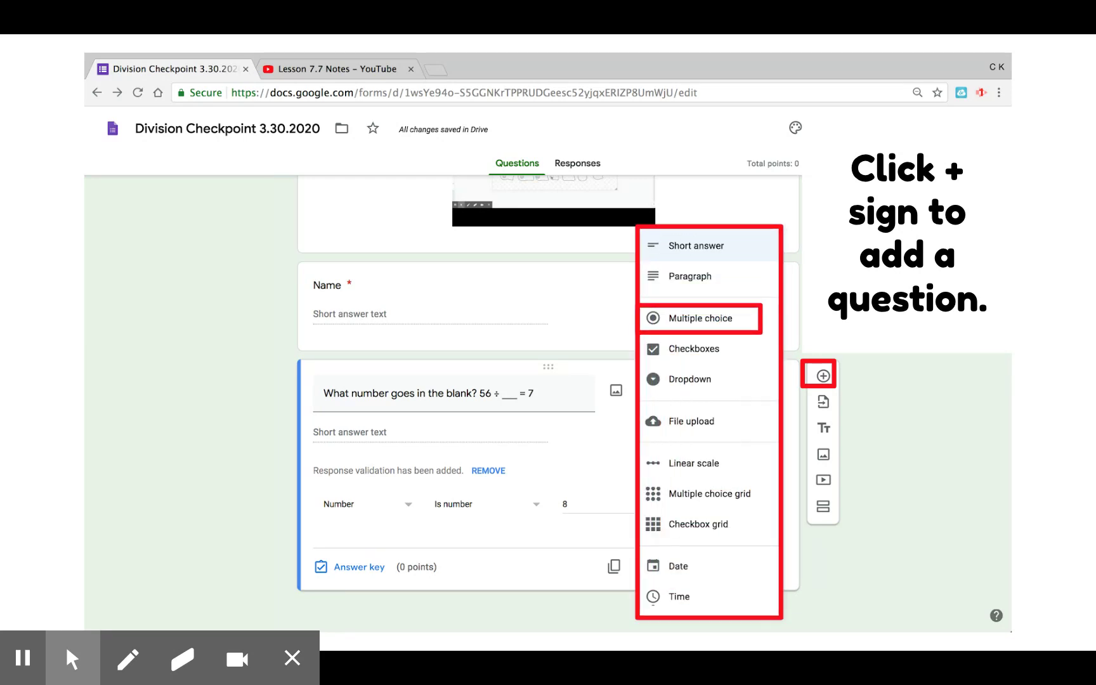
{"action": "key", "text": "Right"}
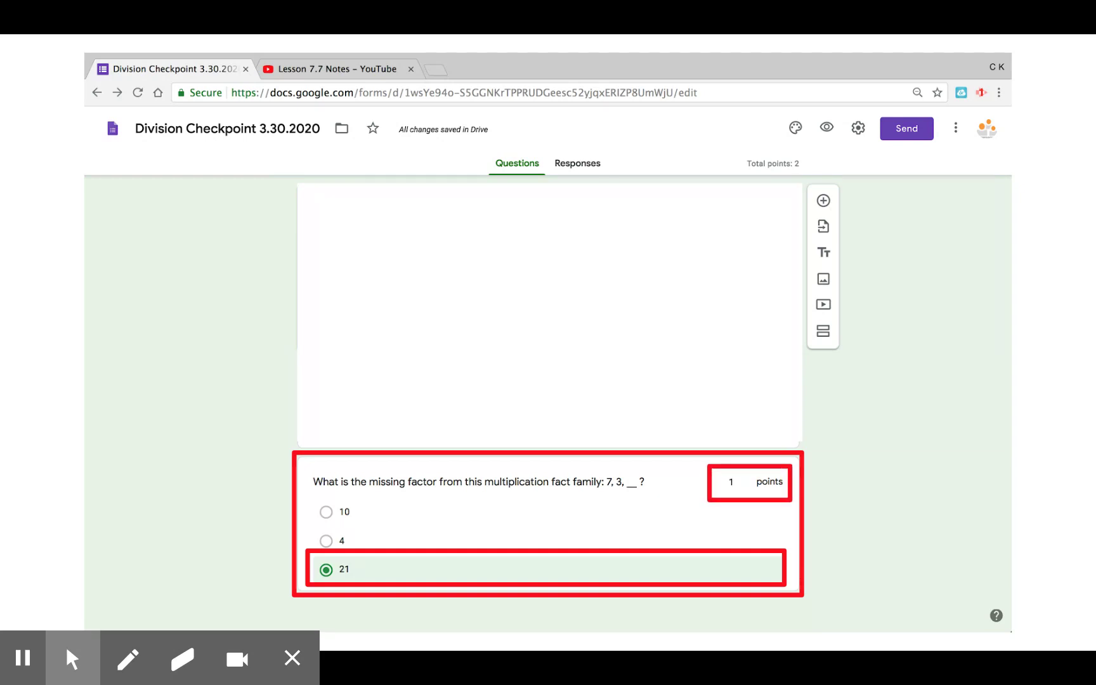
{"action": "key", "text": "Right"}
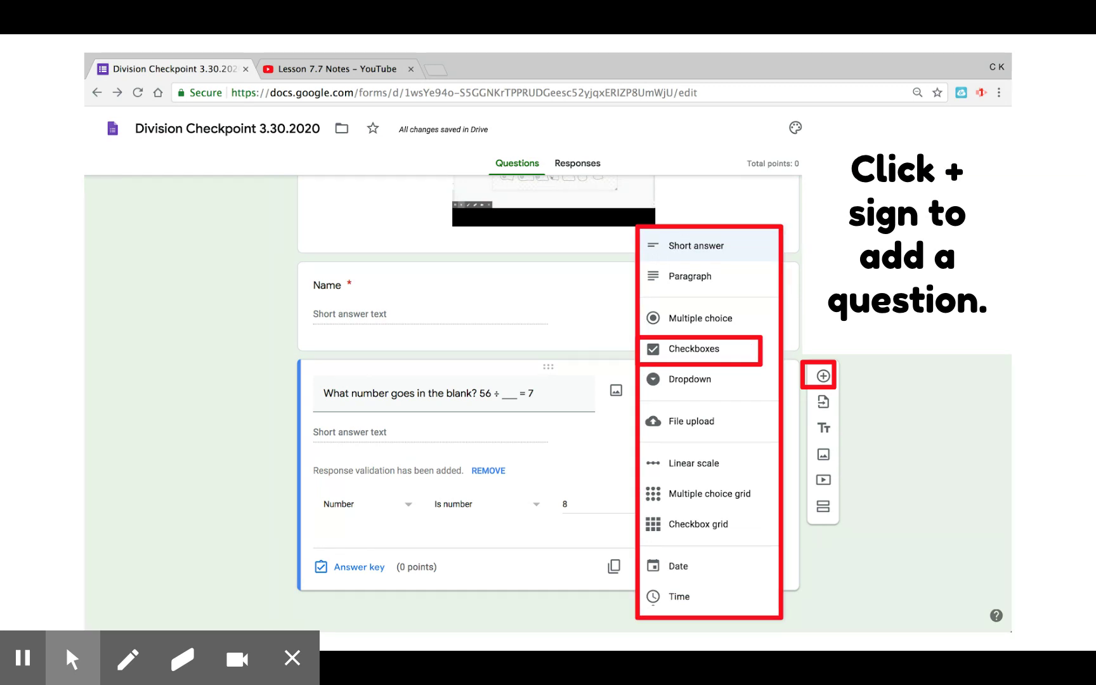
- Add a 2-point checkbox keyed 49 ÷ 7 = 7 and 14 ÷ 2 = 7, plus a '7 X 12' dropdown keyed 84
{"action": "key", "text": "Right"}
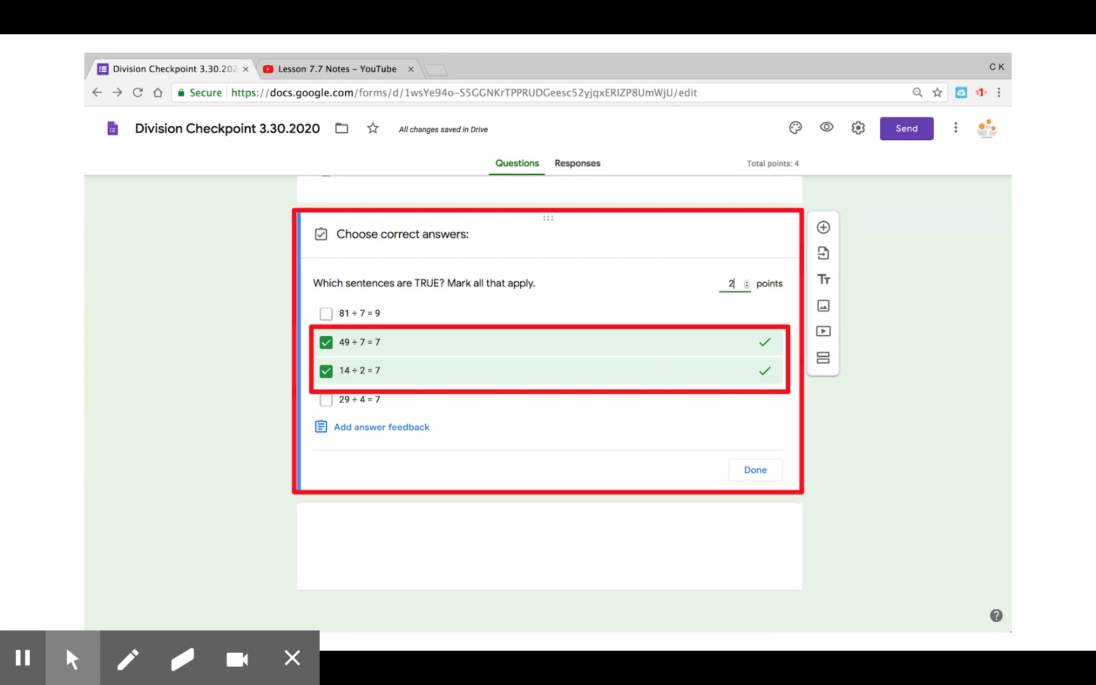
{"action": "key", "text": "Right"}
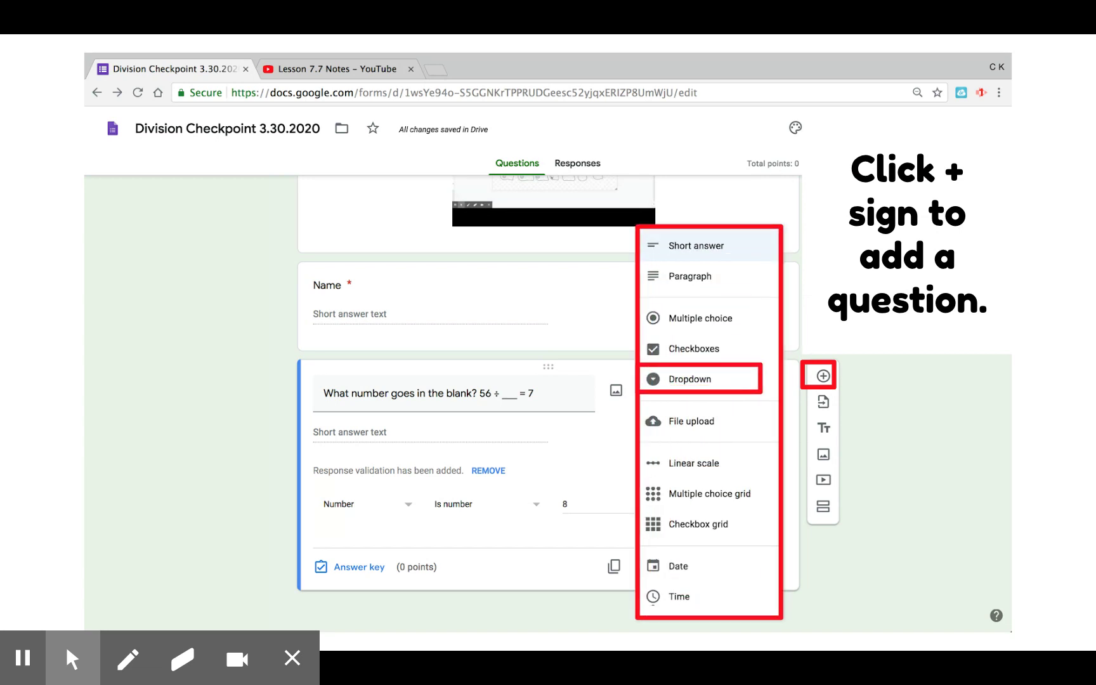
{"action": "key", "text": "Right"}
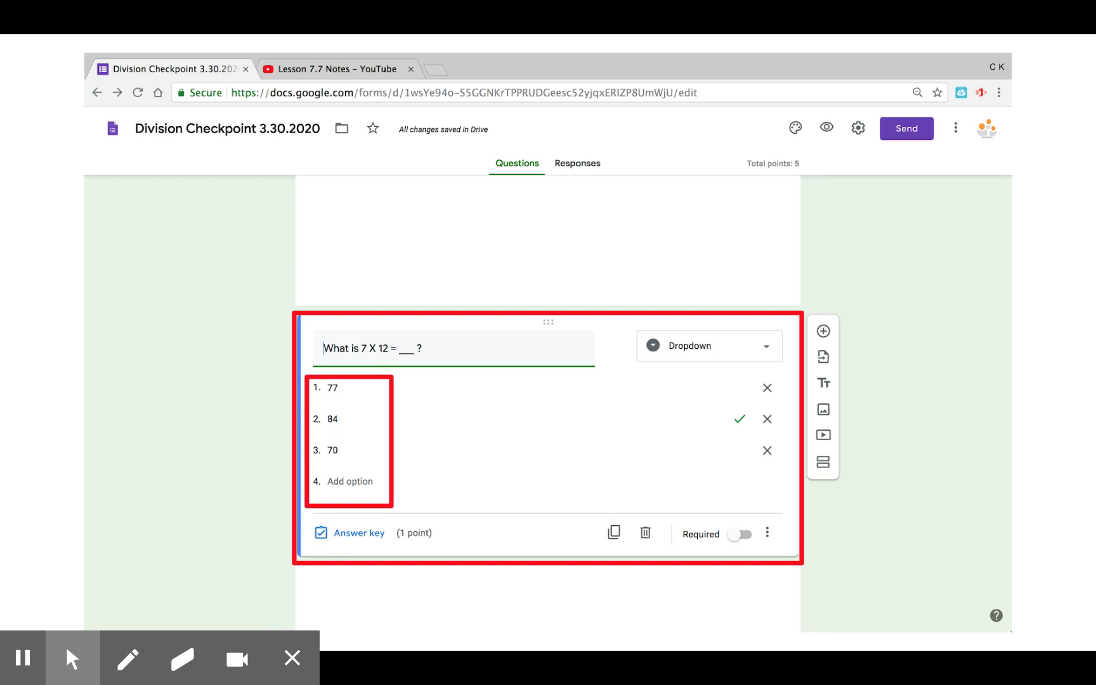
{"action": "key", "text": "Right"}
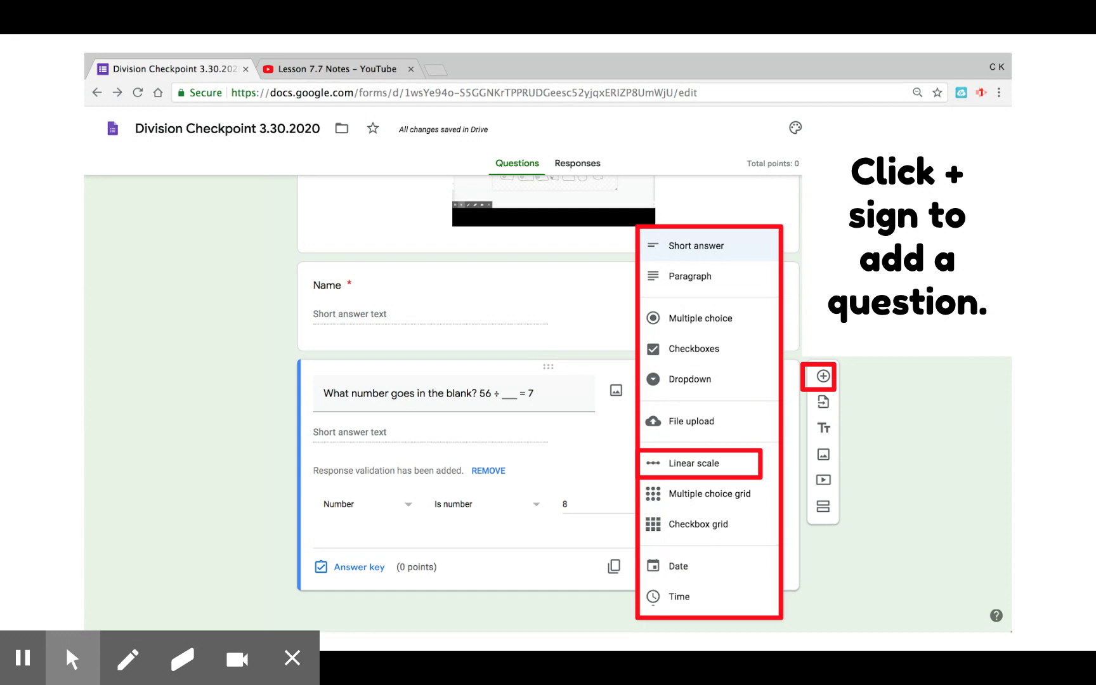
- Add a required 1–5 lesson-understanding scale labelled 'Still don't get.' and 'I got it!', then start the quotient/dividend grid
{"action": "key", "text": "Right"}
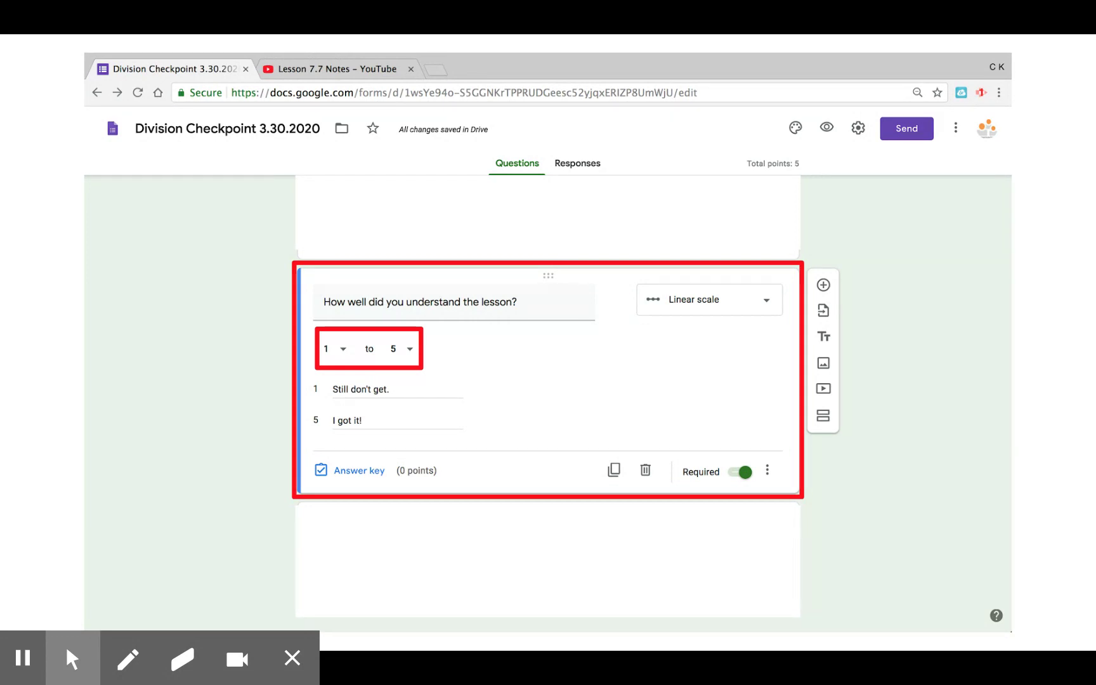
{"action": "key", "text": "Right"}
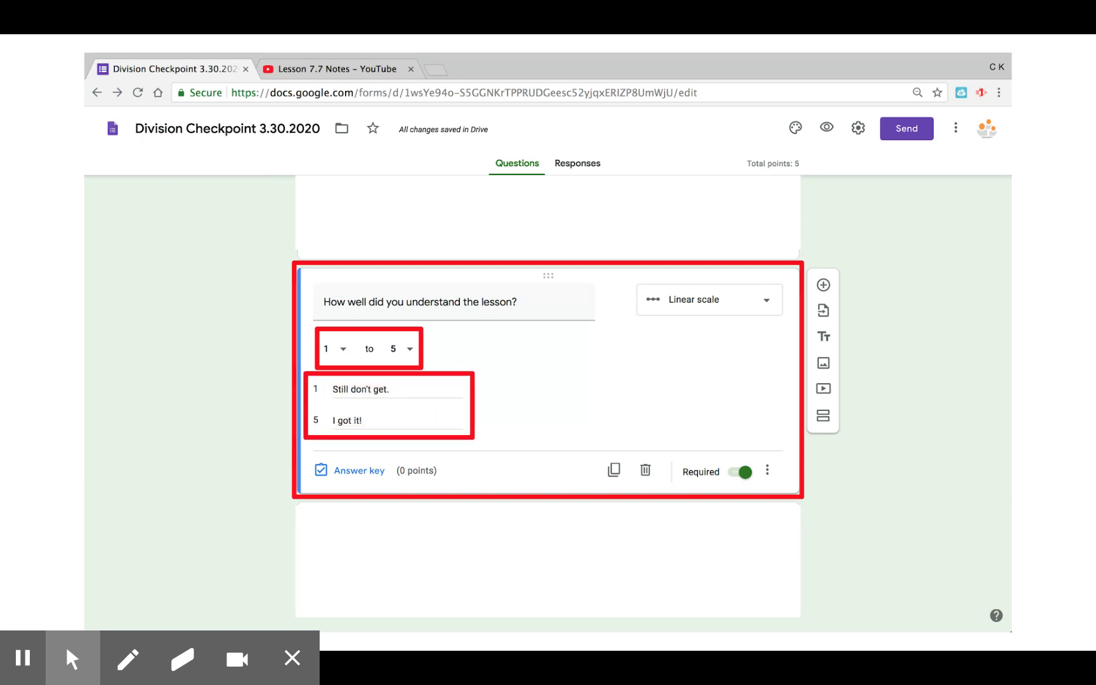
{"action": "key", "text": "Right"}
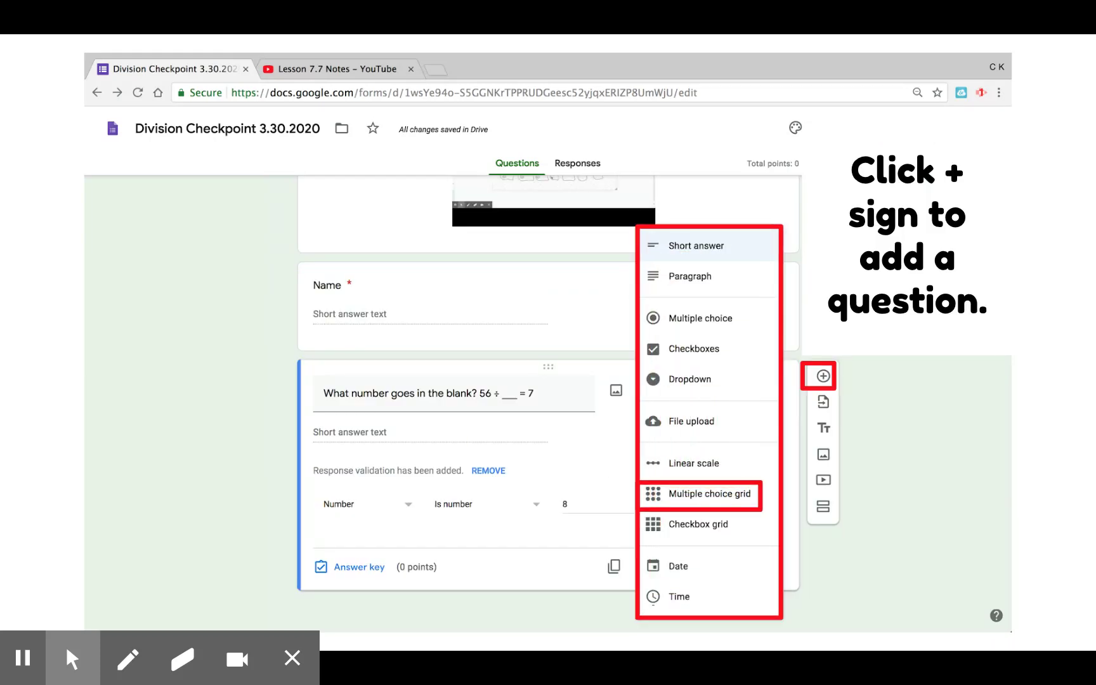
{"action": "key", "text": "Right"}
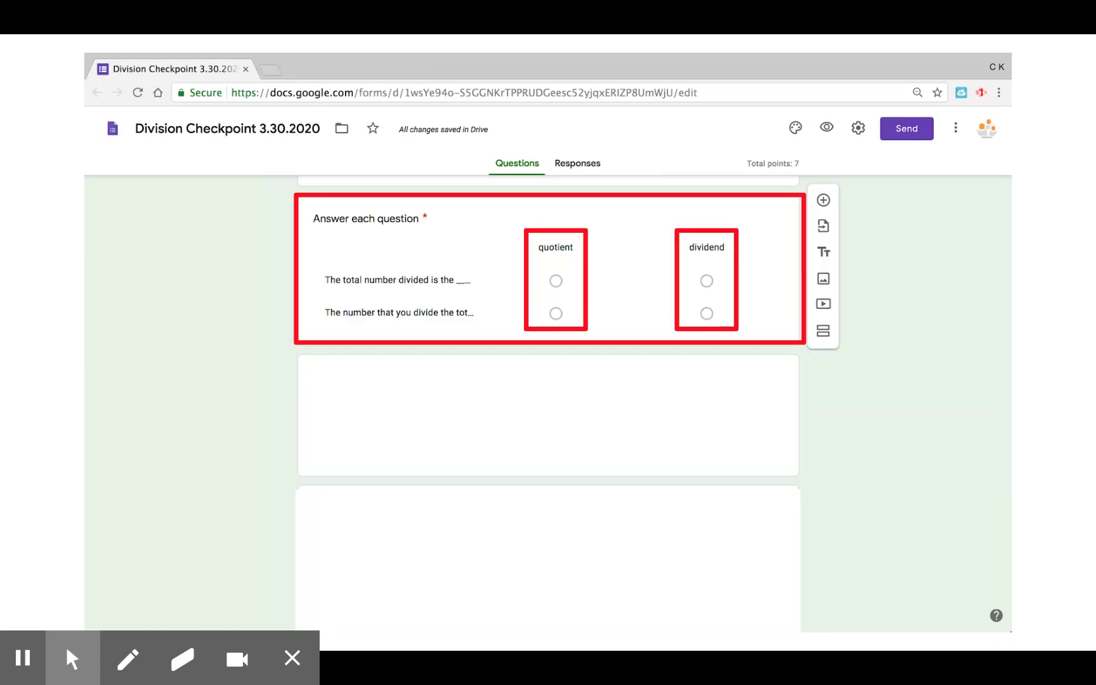